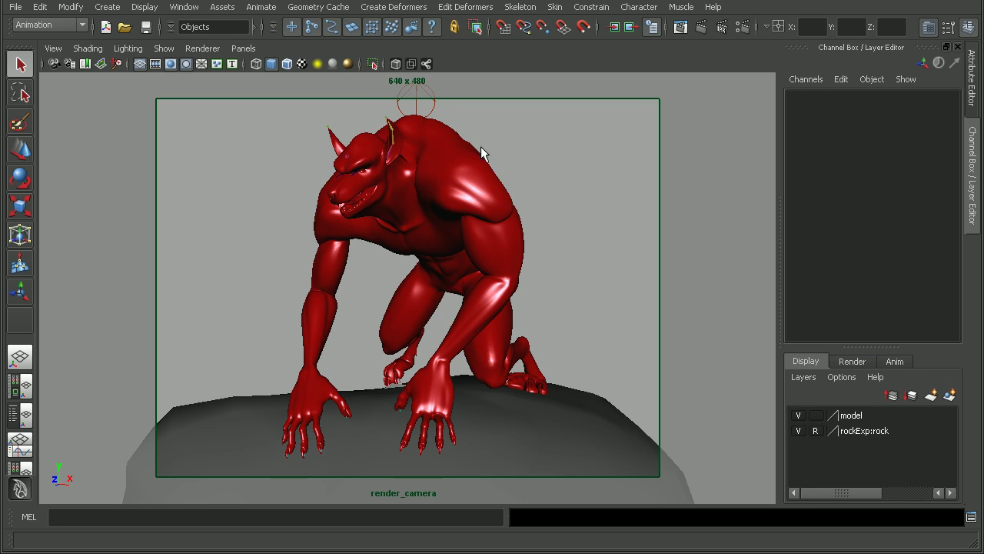
# Step: Render the skin-shaded werewolf frame with mental ray on black and keep the image
pyautogui.click(701, 27)
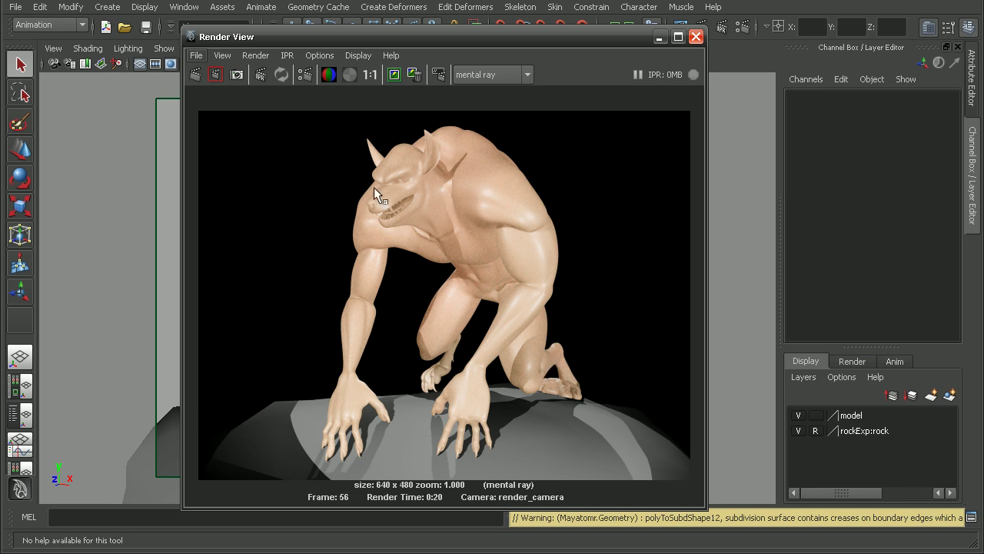
pyautogui.click(394, 77)
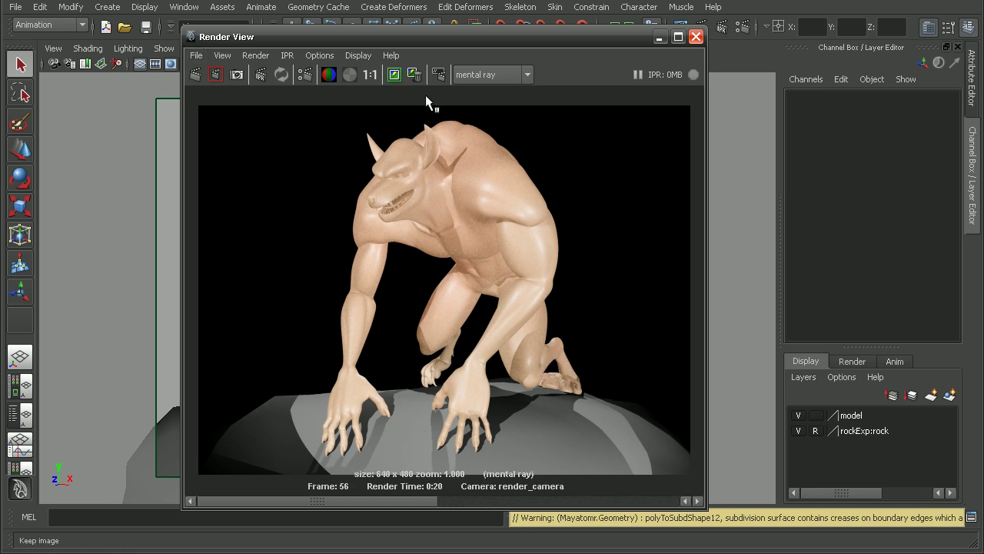
# Step: Create a Physical Sun and Sky (mia_physicalsky1) under Indirect Lighting, enabling Final Gathering
pyautogui.click(307, 74)
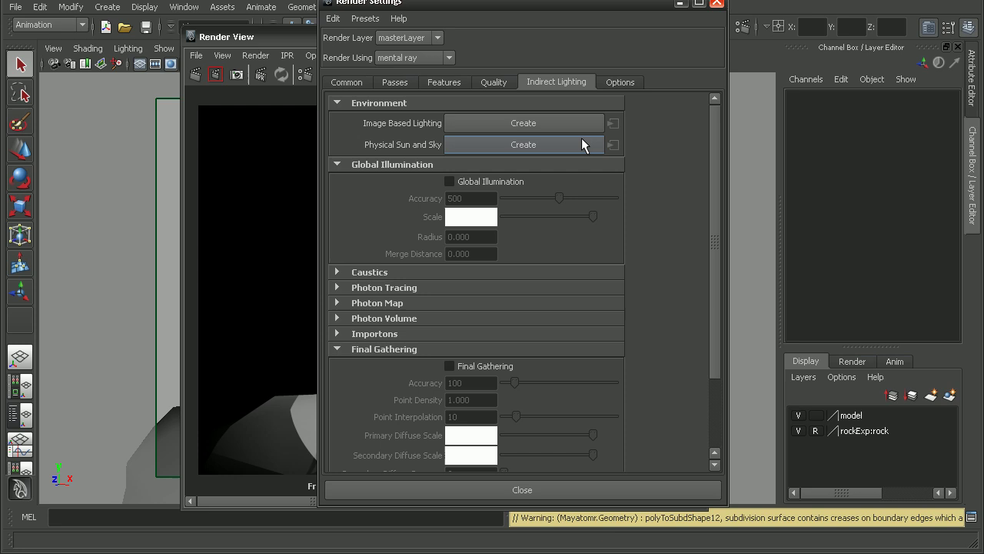
pyautogui.click(513, 145)
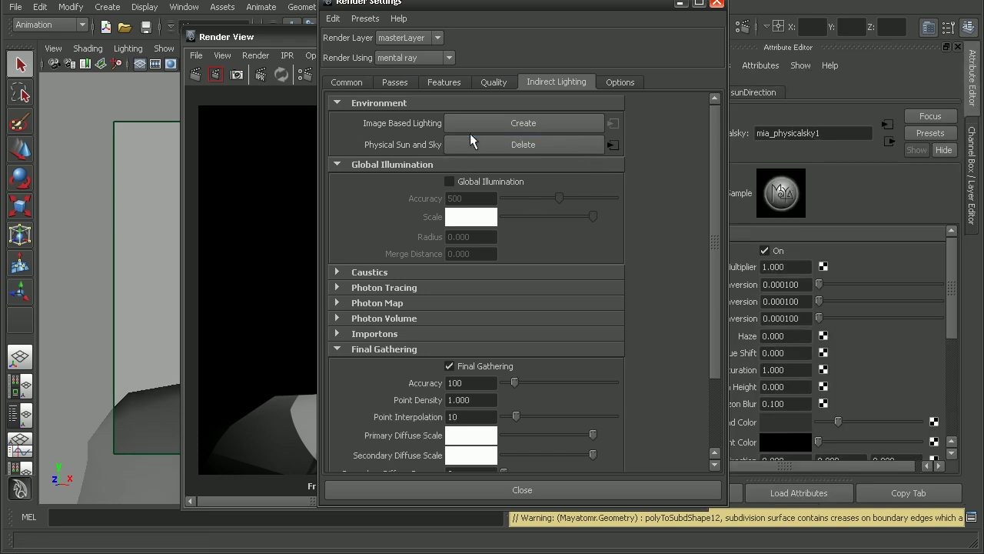
pyautogui.click(292, 45)
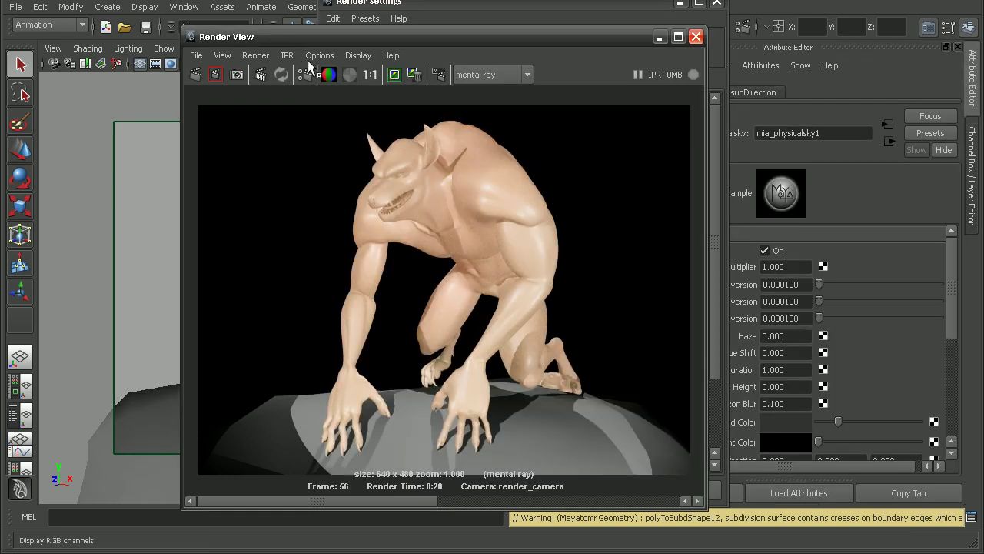
# Step: Re-render frame 56 under the physical sky, checking Render Settings during the render
pyautogui.click(196, 76)
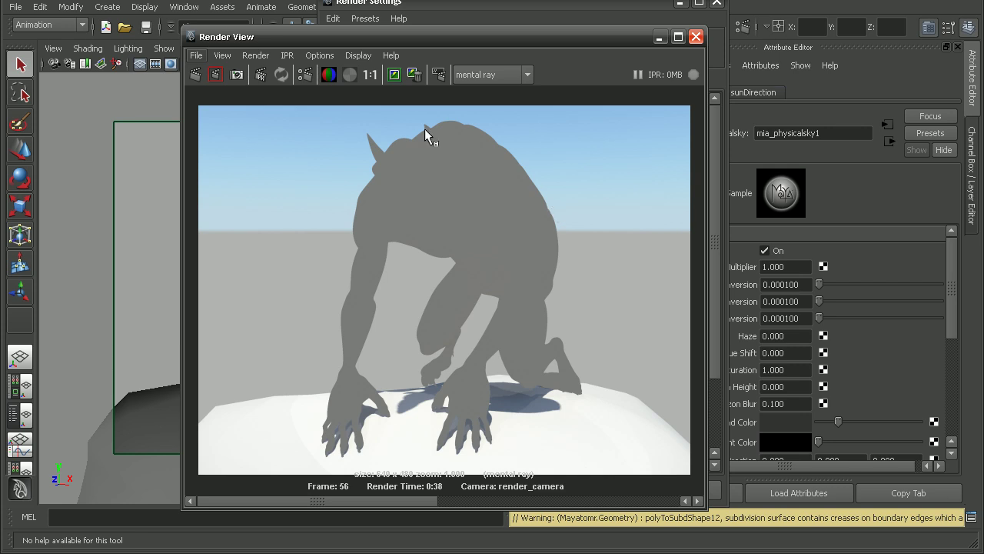
pyautogui.click(461, 17)
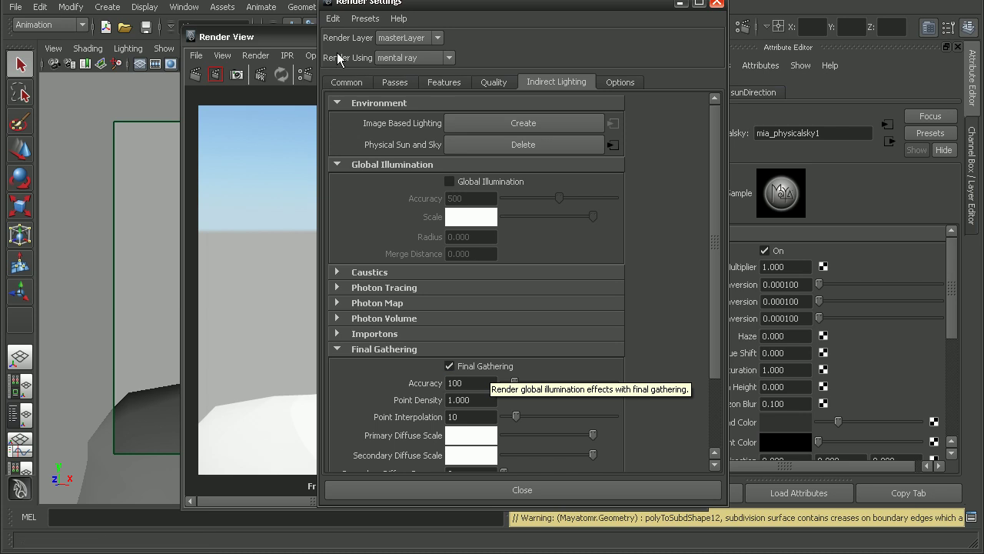
pyautogui.click(248, 37)
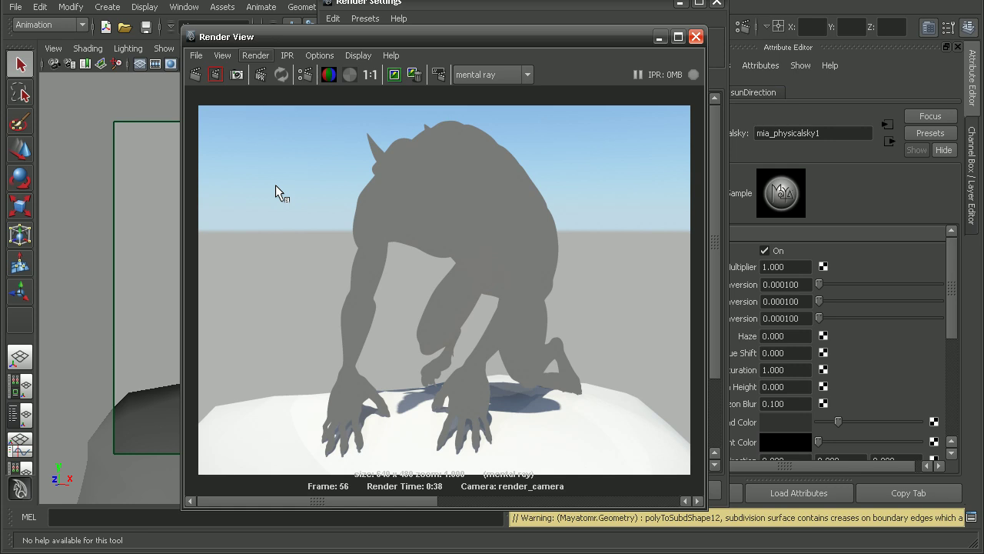
# Step: Keep the sun-and-sky render, then close Render View and Render Settings
pyautogui.click(394, 74)
pyautogui.click(695, 36)
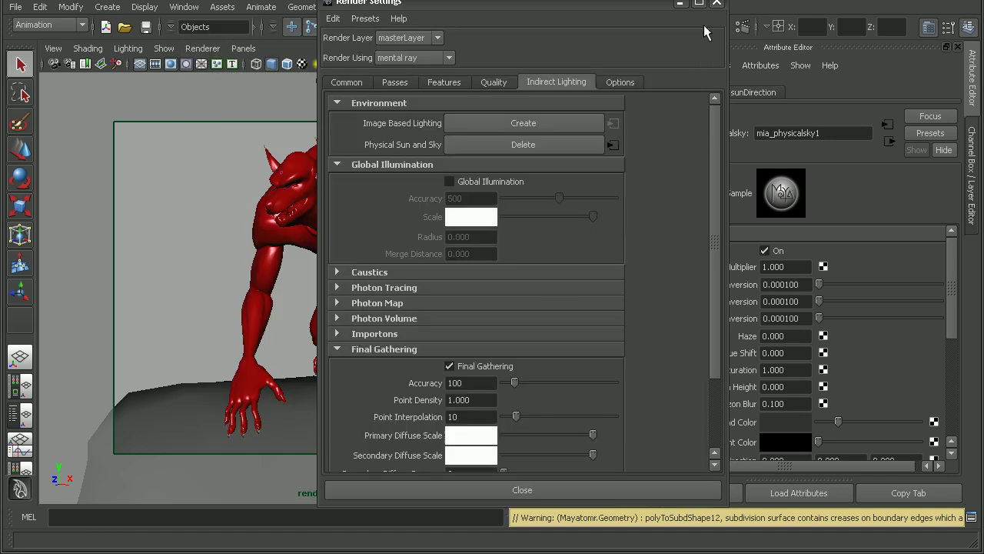
pyautogui.click(718, 4)
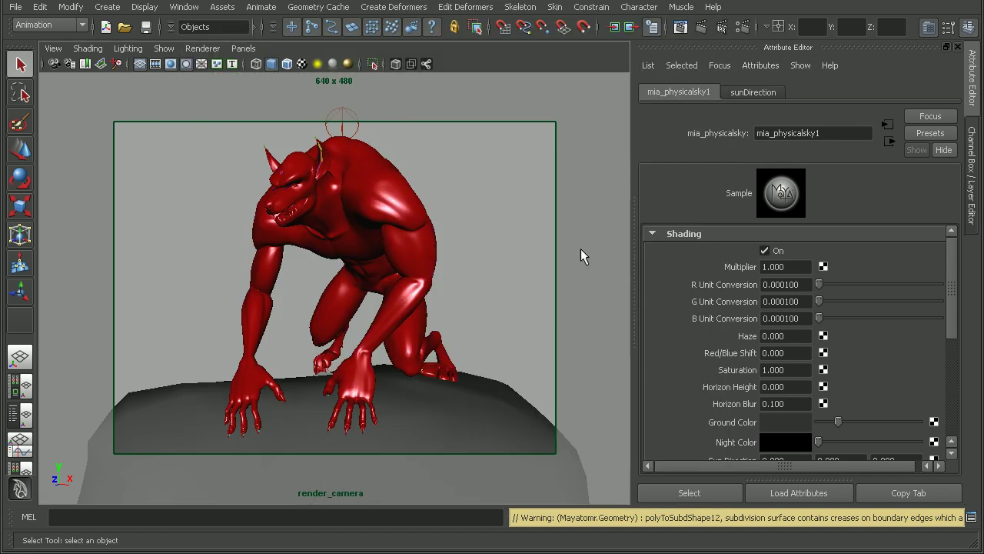
# Step: In the Hypershade/Persp layout, tick Include Indirect Lighting on misss_fast_lmap_maya1
pyautogui.click(19, 388)
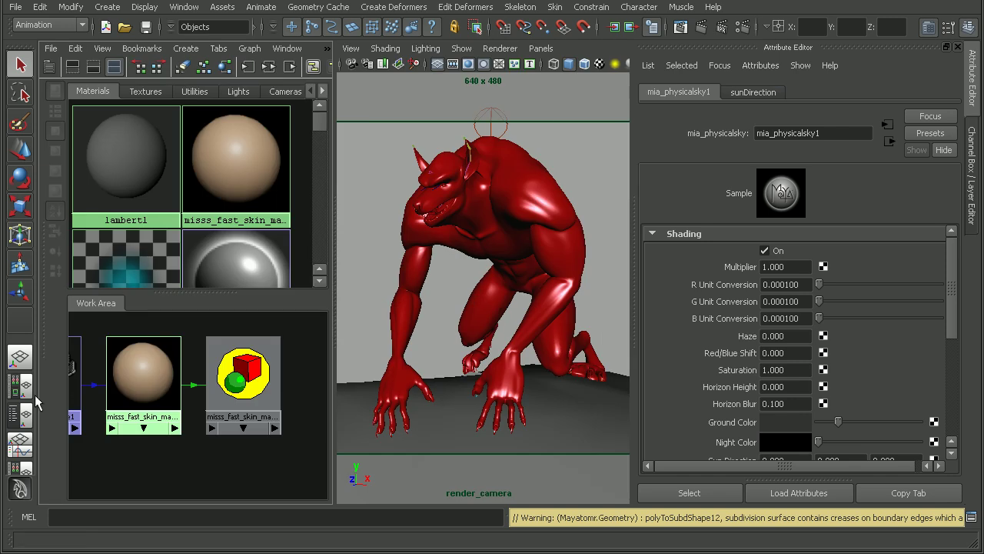
pyautogui.keyDown('alt'); pyautogui.moveTo(220, 391); pyautogui.dragTo(250, 388, button='middle'); pyautogui.keyUp('alt')
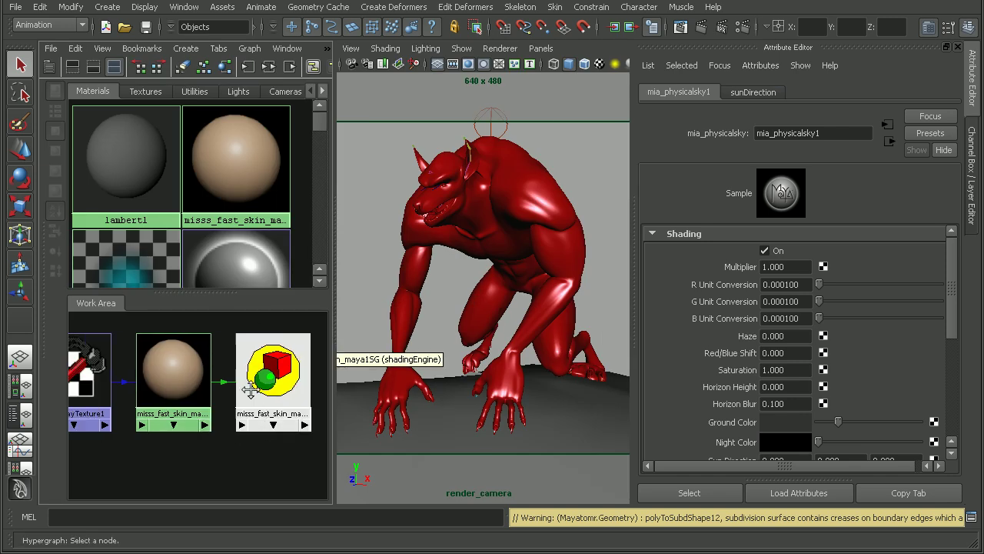
pyautogui.keyDown('alt'); pyautogui.moveTo(250, 388); pyautogui.dragTo(220, 374, button='right'); pyautogui.keyUp('alt')
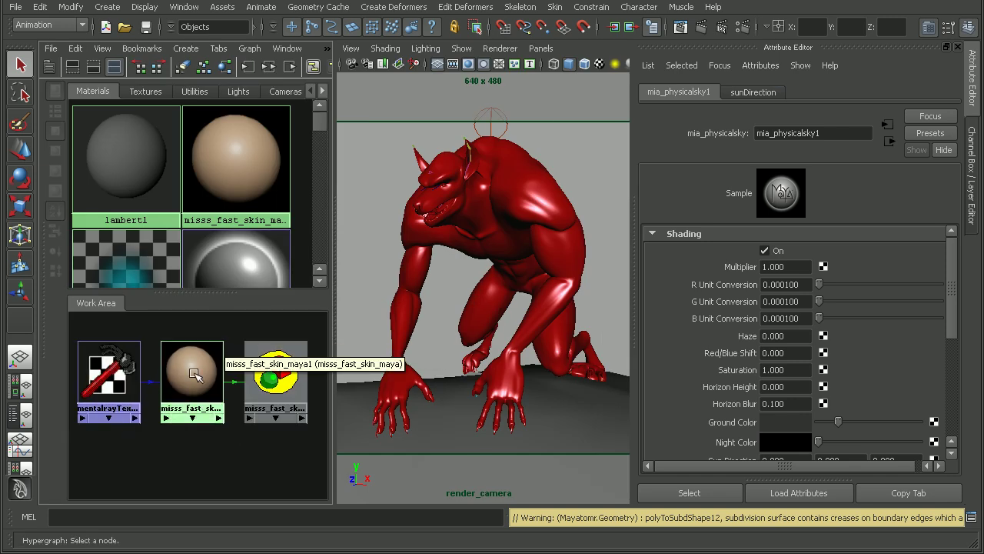
pyautogui.click(195, 374)
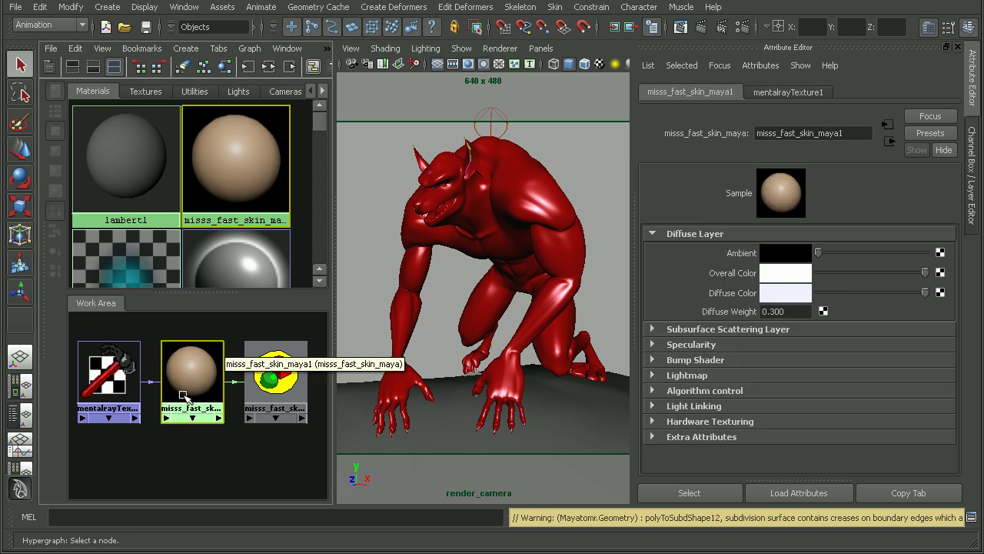
pyautogui.click(277, 379)
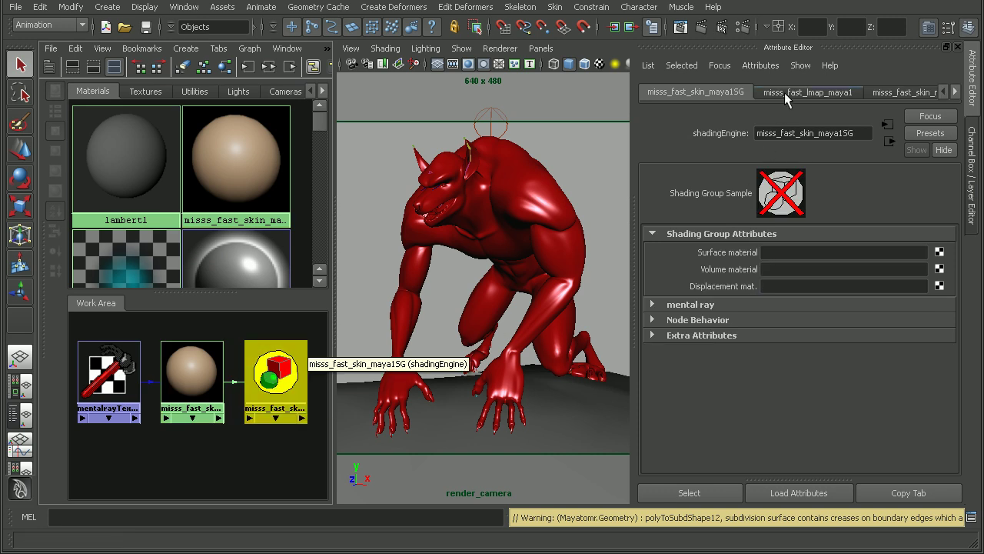
pyautogui.click(818, 92)
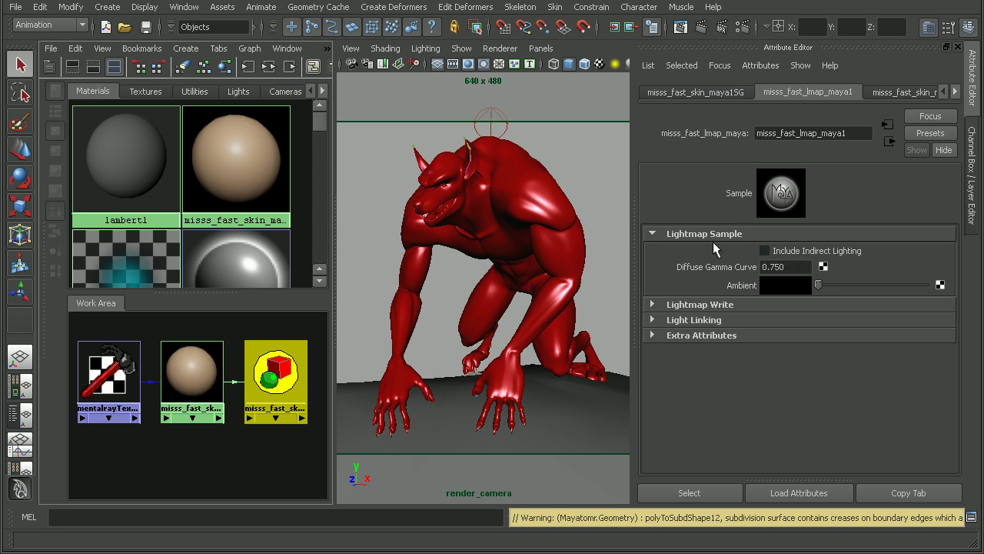
pyautogui.click(800, 249)
pyautogui.click(681, 29)
# Step: Redo the frame 56 render and scrub the image history to compare with the stored render
pyautogui.click(195, 74)
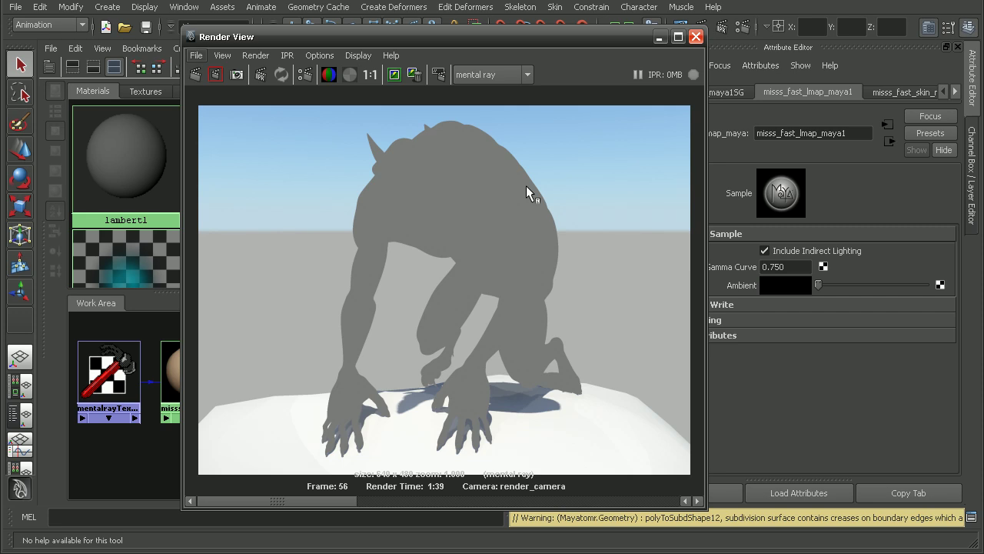
pyautogui.moveTo(341, 501)
pyautogui.mouseDown()
pyautogui.moveTo(427, 501)
pyautogui.moveTo(327, 500)
pyautogui.moveTo(459, 500)
pyautogui.moveTo(354, 501)
pyautogui.mouseUp()
# Step: Uncheck Screen Composite in misss_fast_skin_maya1's Algorithm control settings
pyautogui.click(696, 37)
pyautogui.click(191, 377)
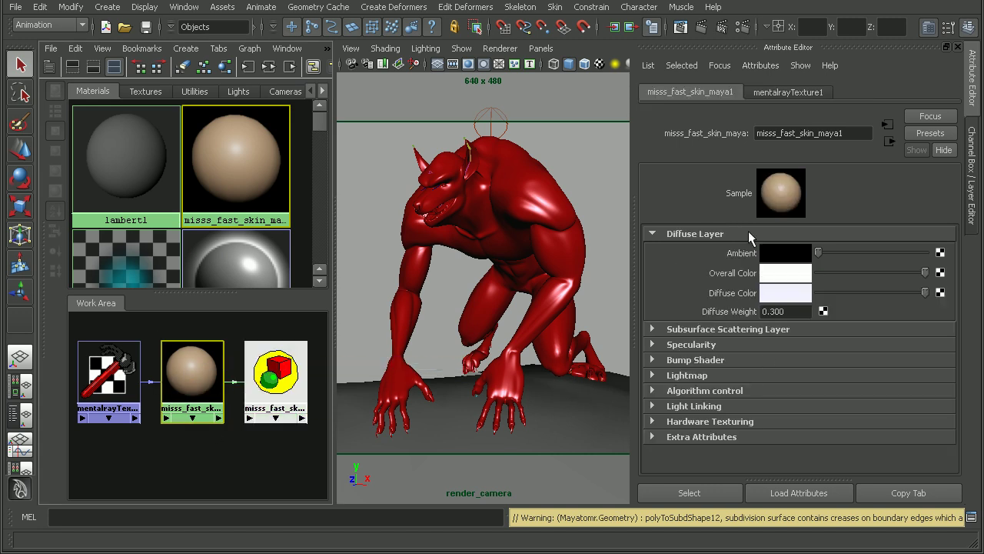
pyautogui.click(666, 391)
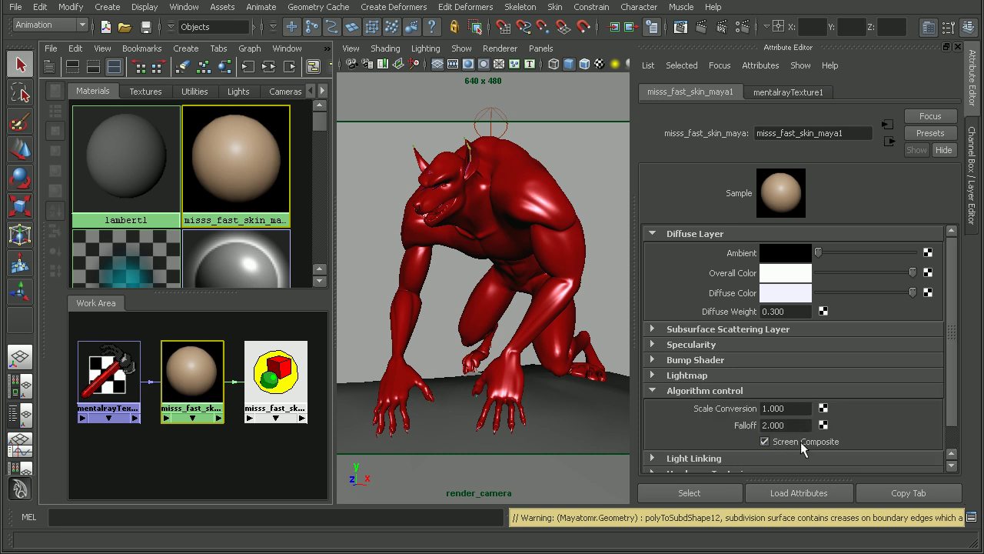
pyautogui.click(834, 440)
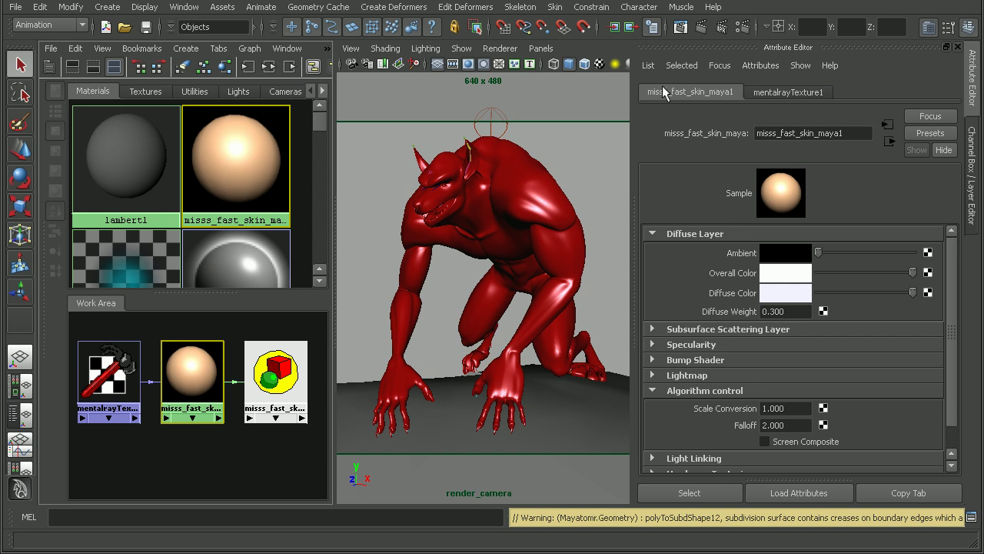
pyautogui.click(681, 27)
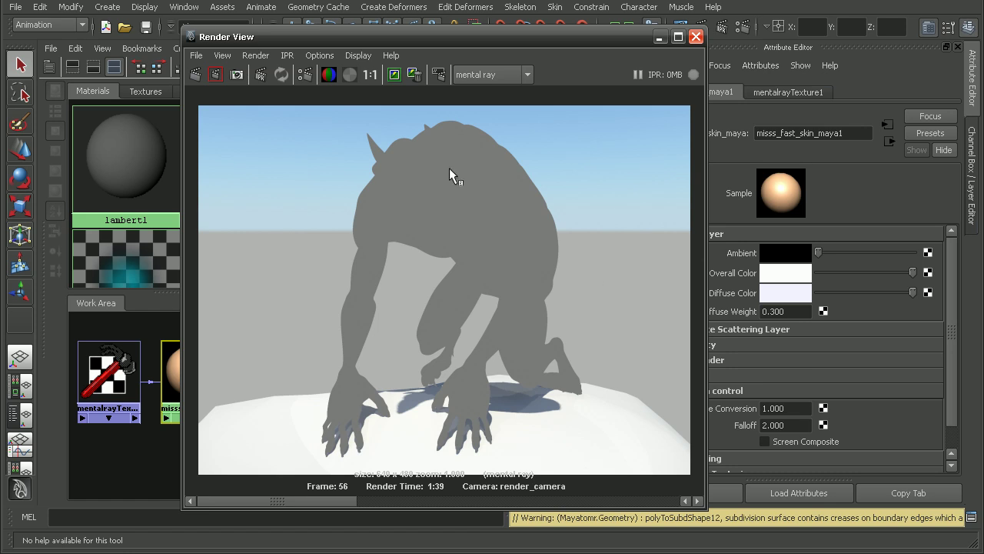
# Step: Redo the frame 56 render, giving the werewolf bright pale peach skin
pyautogui.click(195, 74)
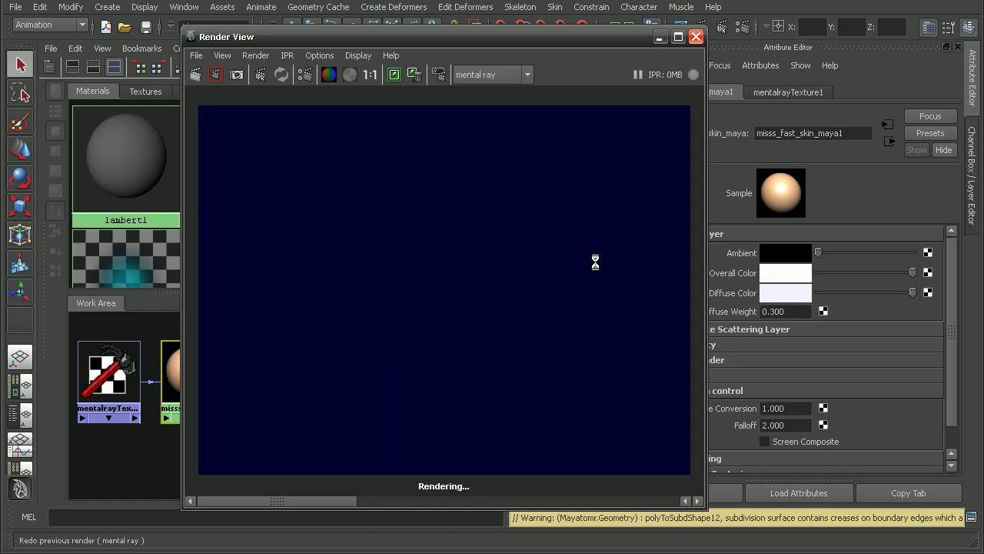
pyautogui.press('alt')
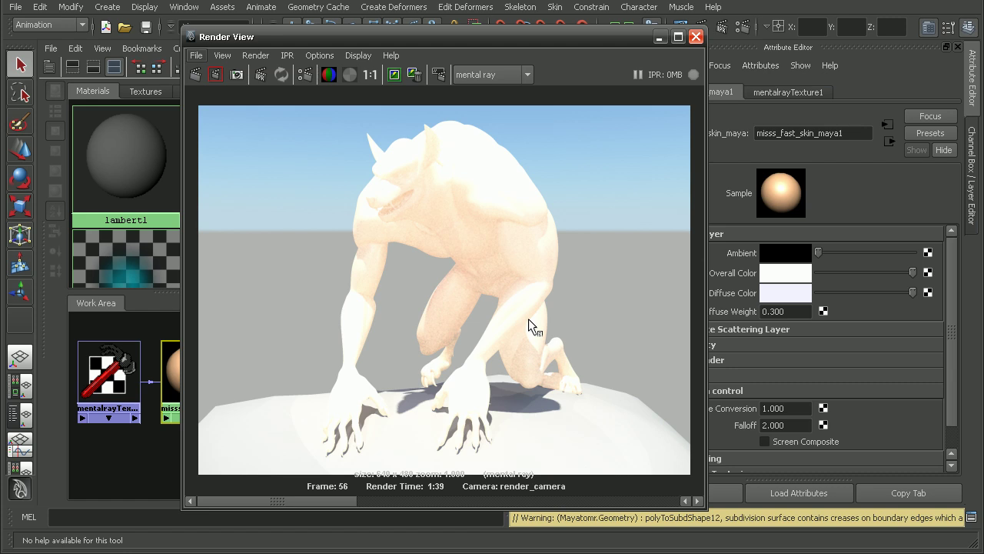
# Step: Set the mia_physicalsky1 Multiplier to 0.250
pyautogui.click(727, 31)
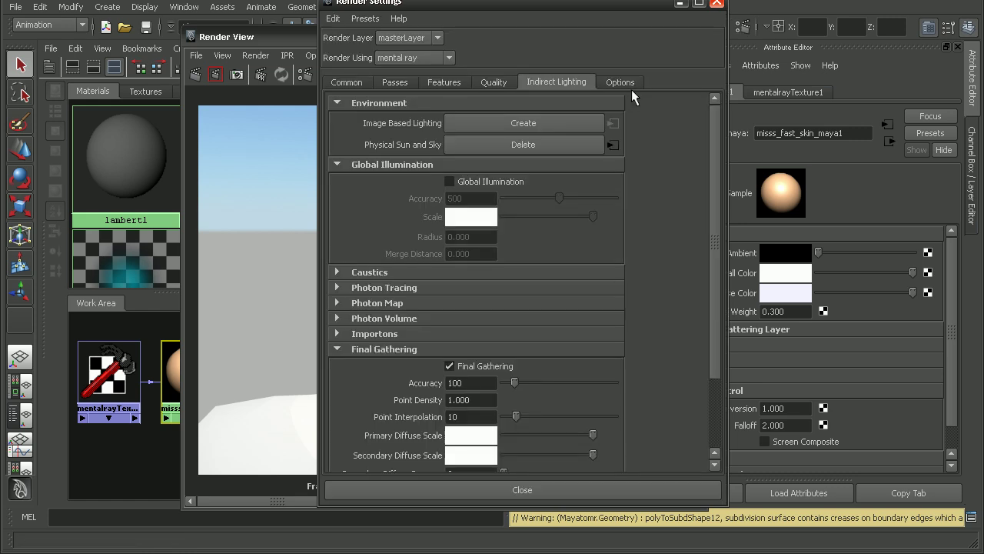
pyautogui.click(613, 145)
pyautogui.moveTo(607, 10); pyautogui.dragTo(531, 8)
pyautogui.click(800, 267)
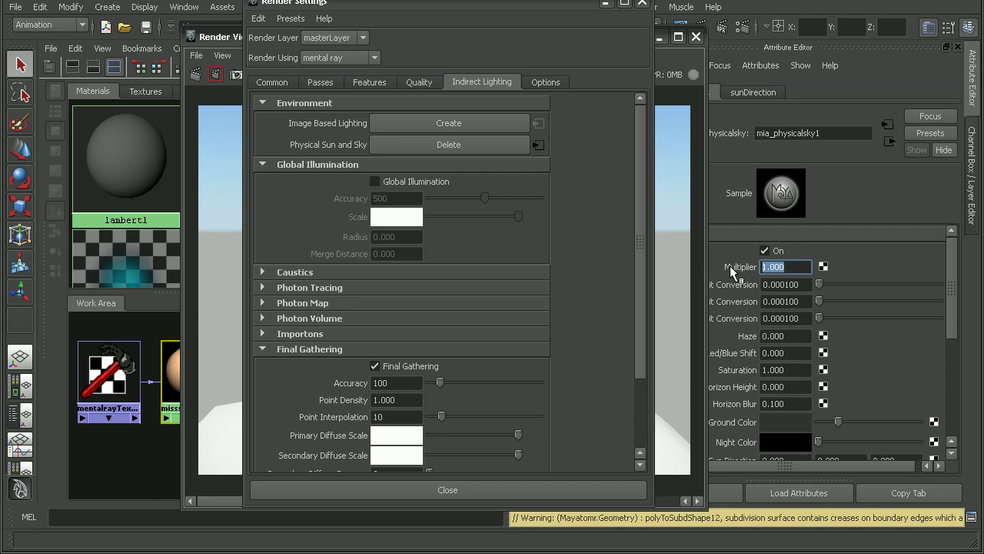
pyautogui.write('0.250')
pyautogui.click(231, 38)
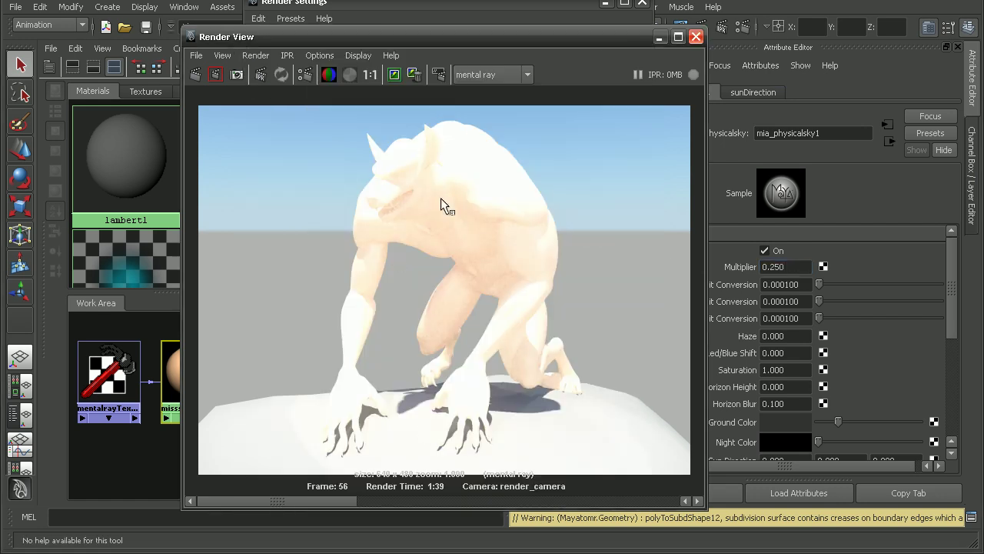
# Step: Redo the frame 56 render under the 0.25-multiplier sky
pyautogui.click(195, 74)
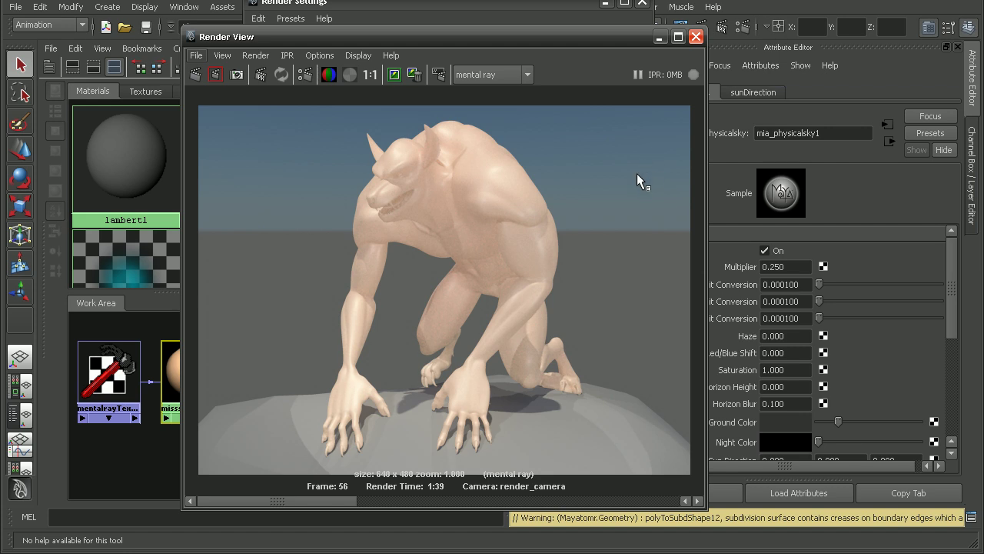
# Step: Close Render View and Render Settings, then select misss_fast_skin_maya1 in the Hypershade Work Area
pyautogui.click(696, 37)
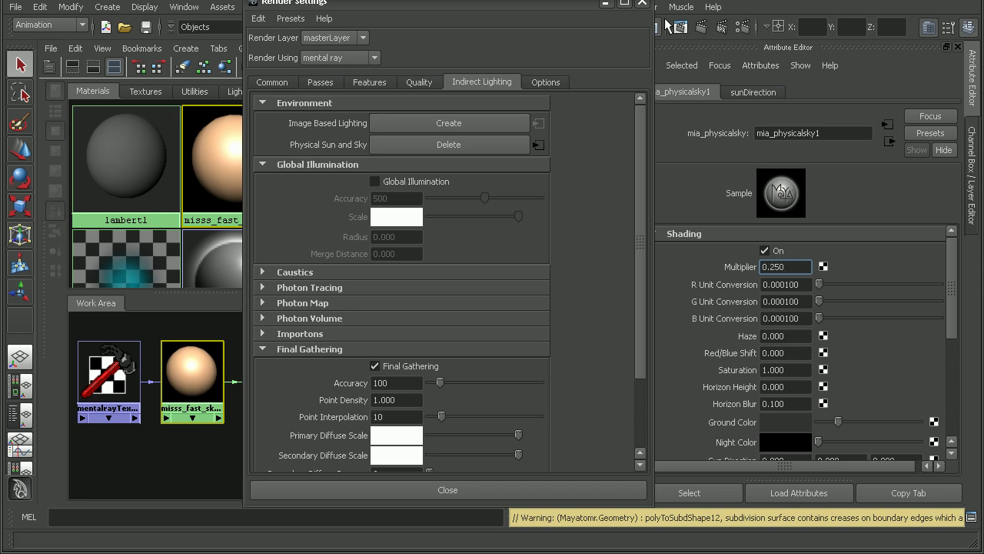
pyautogui.click(642, 2)
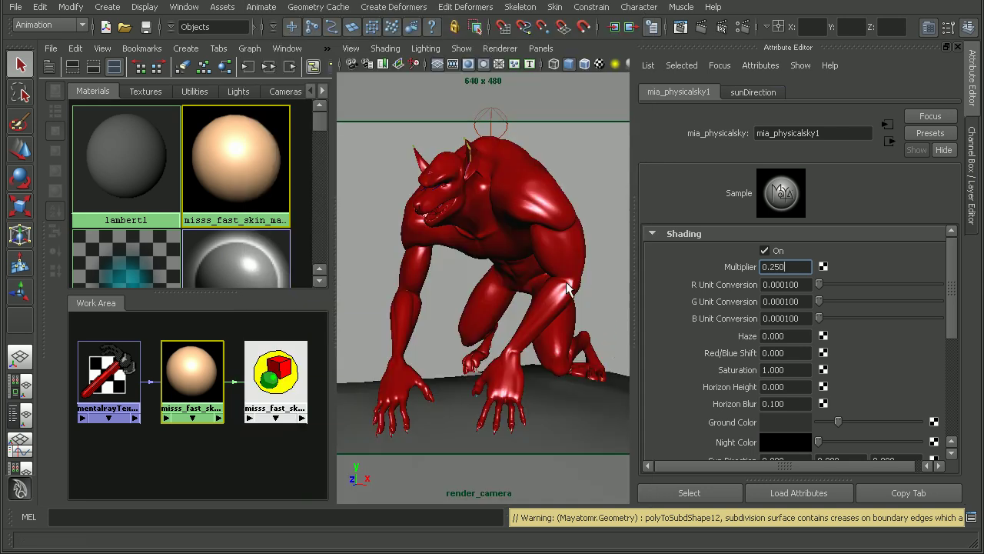
pyautogui.click(276, 368)
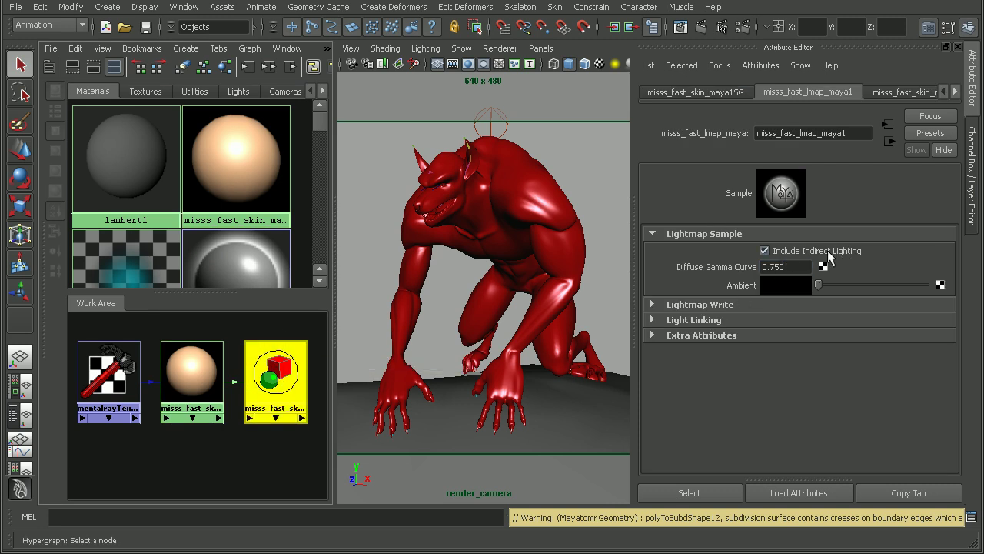
pyautogui.click(201, 361)
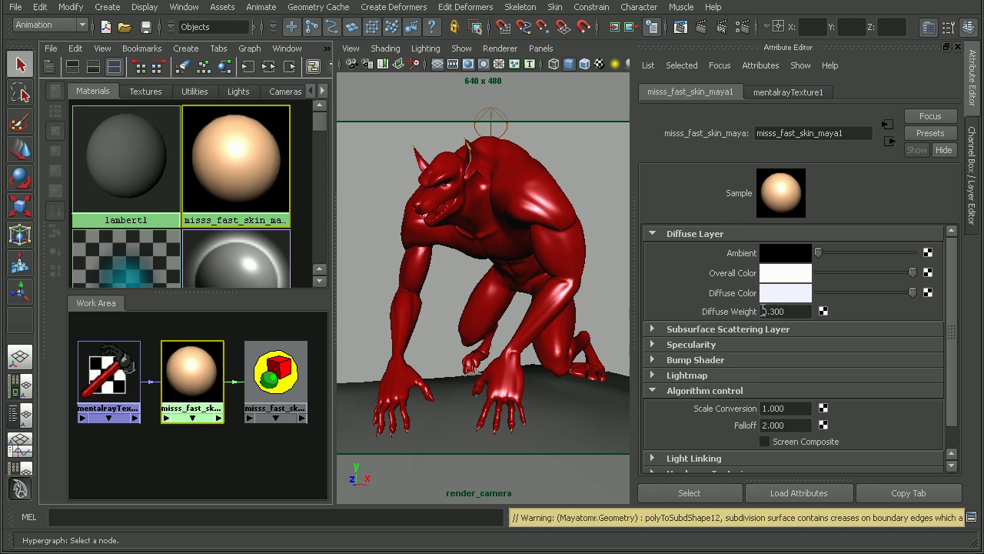